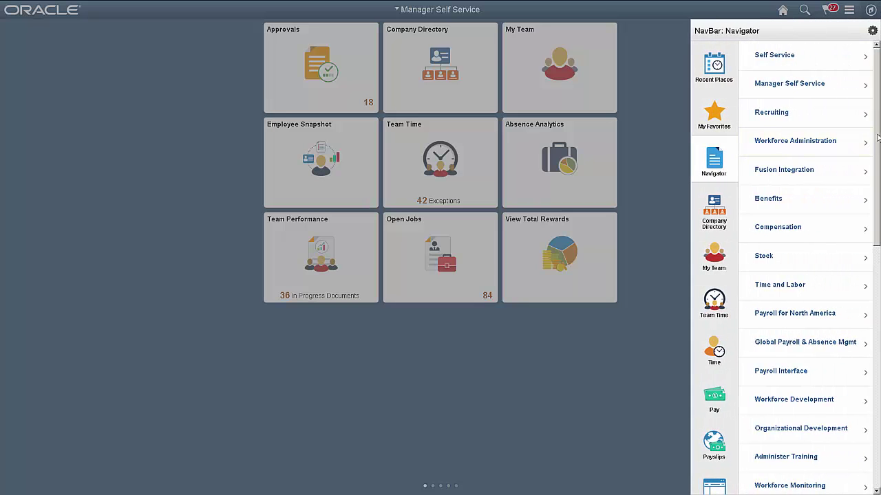
Step: Open the Activity Guide Composer templates list under Set Up HCM > Common Definitions
{"action": "scroll", "coordinate": [877, 139], "scroll_direction": "down", "scroll_amount": 5}
{"action": "left_click", "coordinate": [853, 260]}
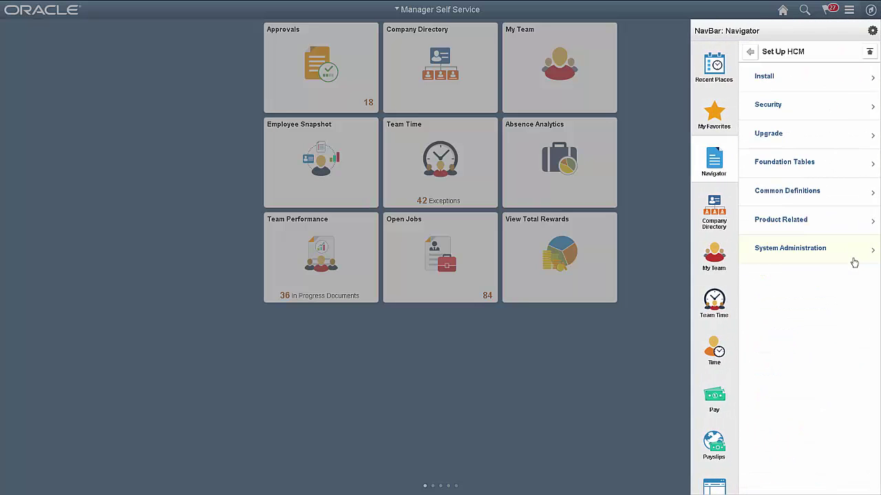
{"action": "left_click", "coordinate": [841, 197]}
{"action": "scroll", "coordinate": [836, 275], "scroll_direction": "down", "scroll_amount": 10}
{"action": "left_click", "coordinate": [832, 367]}
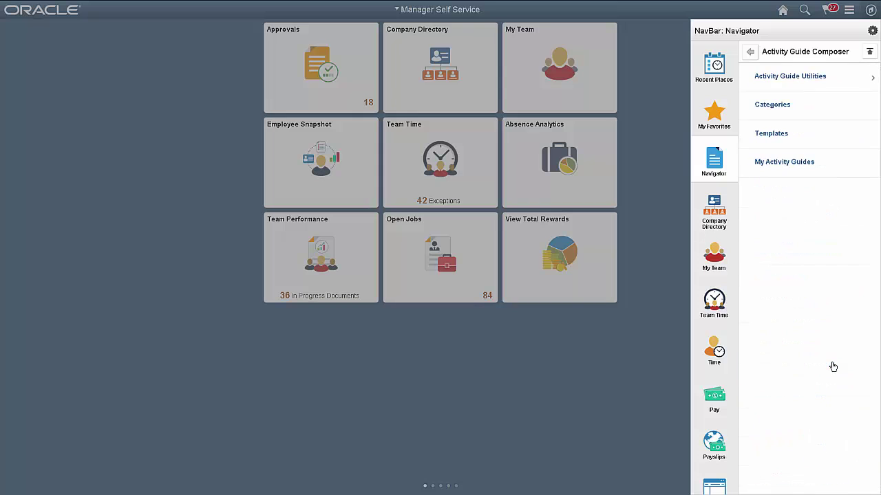
{"action": "left_click", "coordinate": [840, 141]}
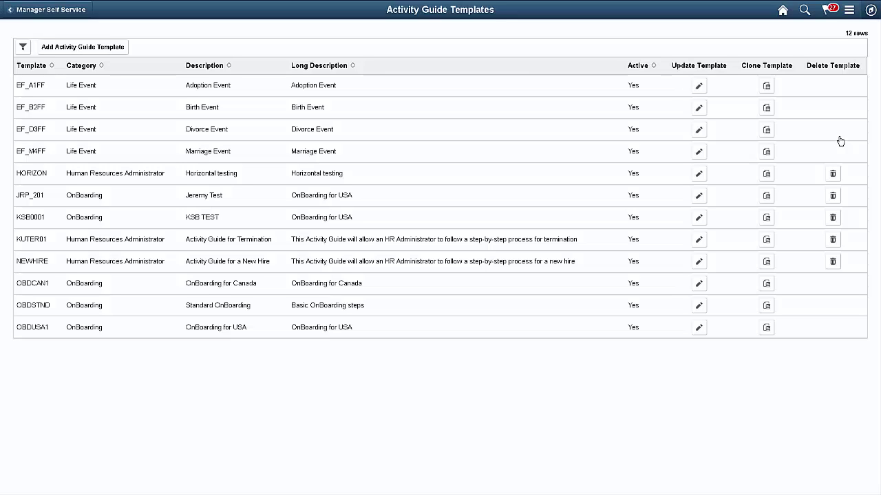
Step: Add a 07/31/2017 effective-dated row to the OBDSTND template and save it
{"action": "left_click", "coordinate": [698, 304]}
{"action": "left_click", "coordinate": [573, 190]}
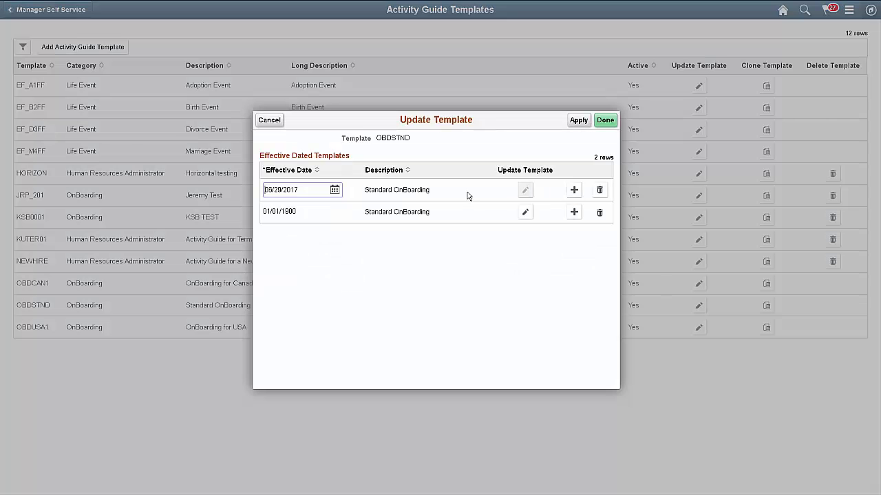
{"action": "left_click", "coordinate": [334, 190]}
{"action": "left_click", "coordinate": [378, 140]}
{"action": "left_click", "coordinate": [373, 204]}
{"action": "left_click", "coordinate": [372, 254]}
{"action": "left_click", "coordinate": [575, 123]}
{"action": "left_click", "coordinate": [440, 260]}
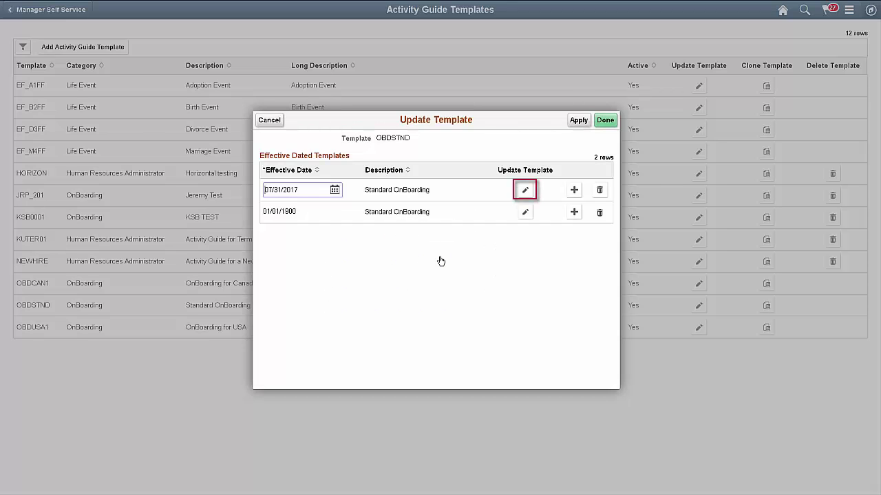
Step: Open the 07/31/2017 OBDSTND version, preview the Vertical Non Sequential type, and continue to General Information
{"action": "left_click", "coordinate": [524, 190]}
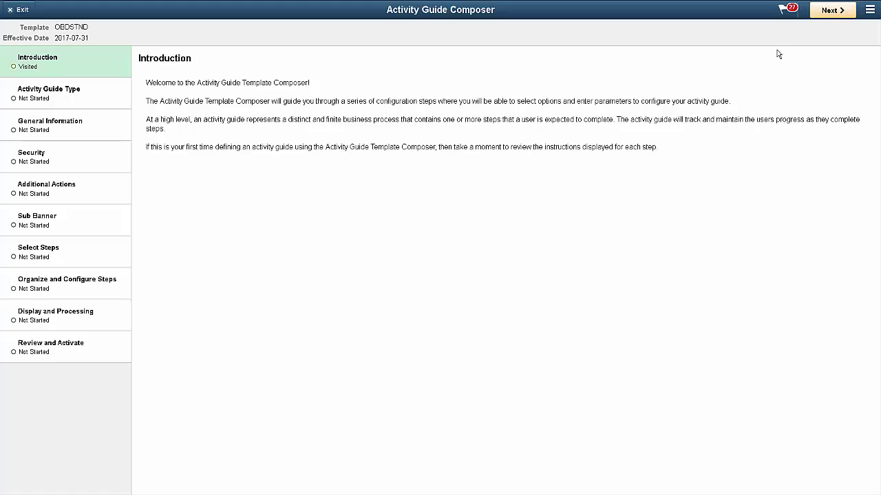
{"action": "left_click", "coordinate": [831, 17]}
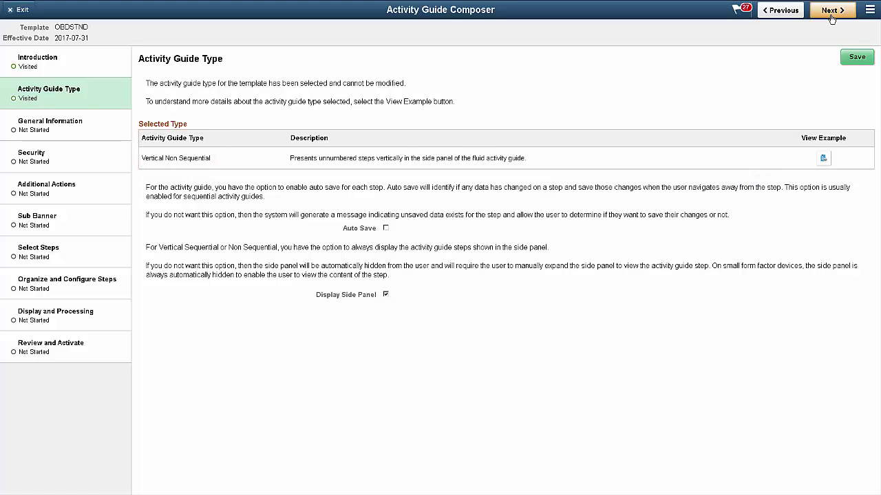
{"action": "left_click", "coordinate": [821, 158]}
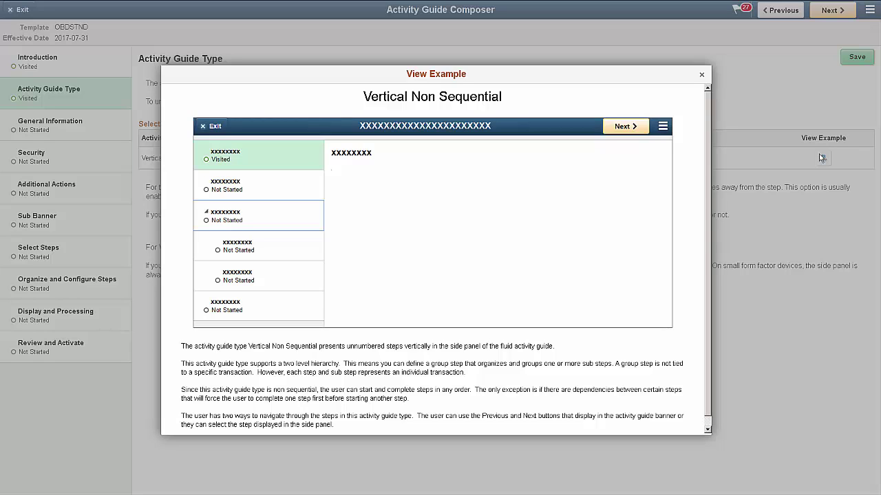
{"action": "left_click", "coordinate": [701, 74]}
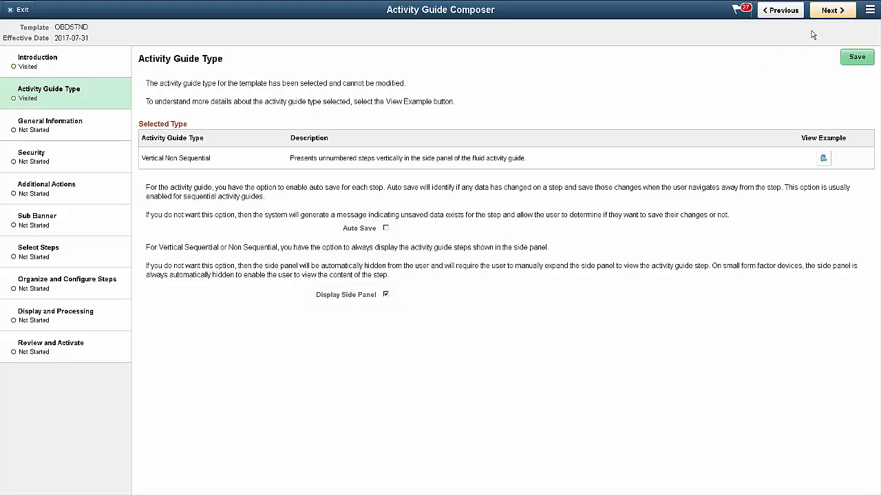
{"action": "left_click", "coordinate": [829, 10]}
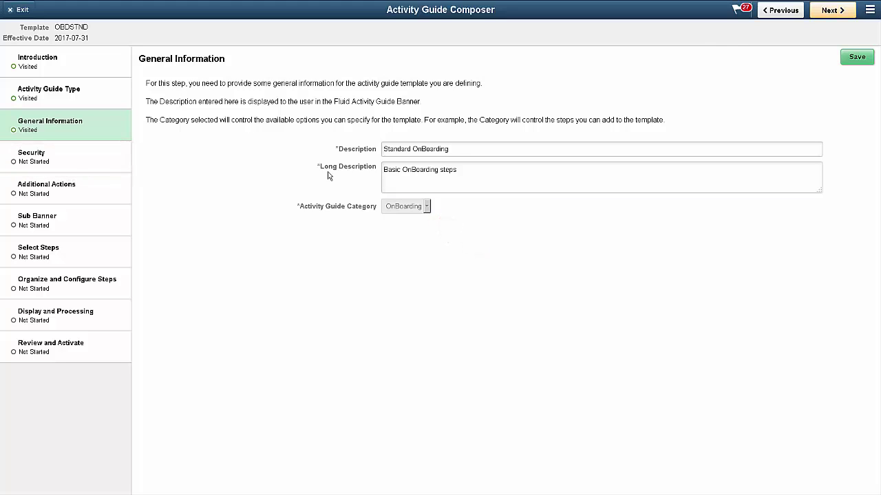
Step: Pass the Security roles step and show Additional Actions, with Mark Complete and Exit checked
{"action": "left_click", "coordinate": [108, 161]}
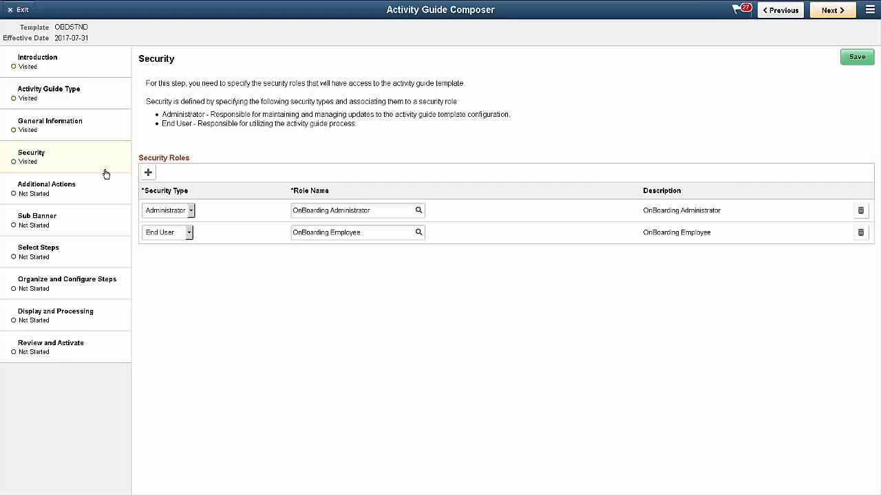
{"action": "left_click", "coordinate": [102, 192]}
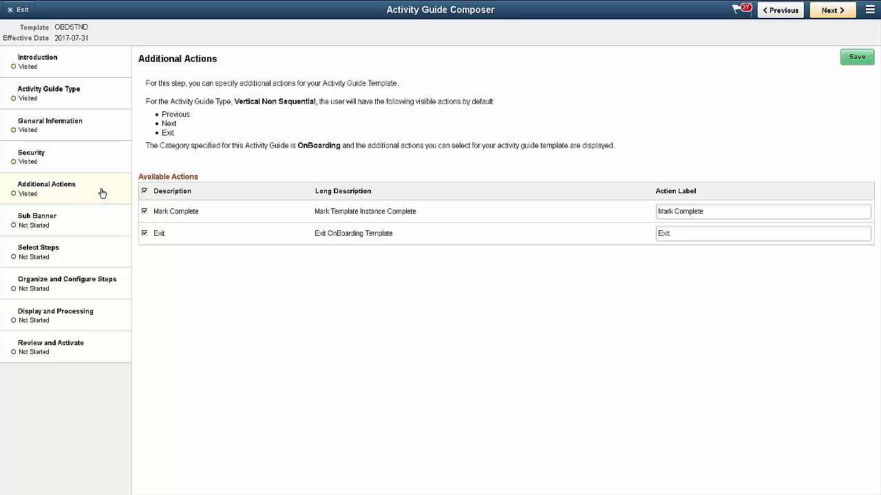
Step: Preview the Image and No Image with 1 Primary Field sub-banner examples, then go to Select Steps
{"action": "left_click", "coordinate": [93, 222]}
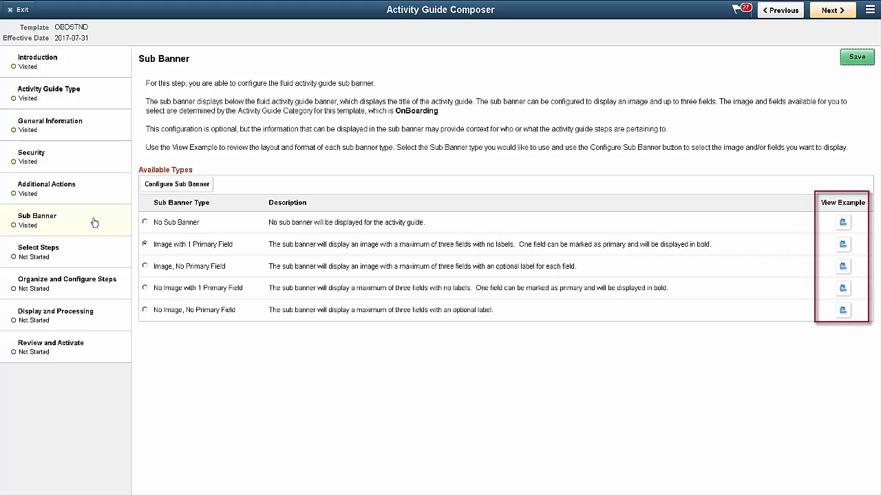
{"action": "left_click", "coordinate": [842, 244]}
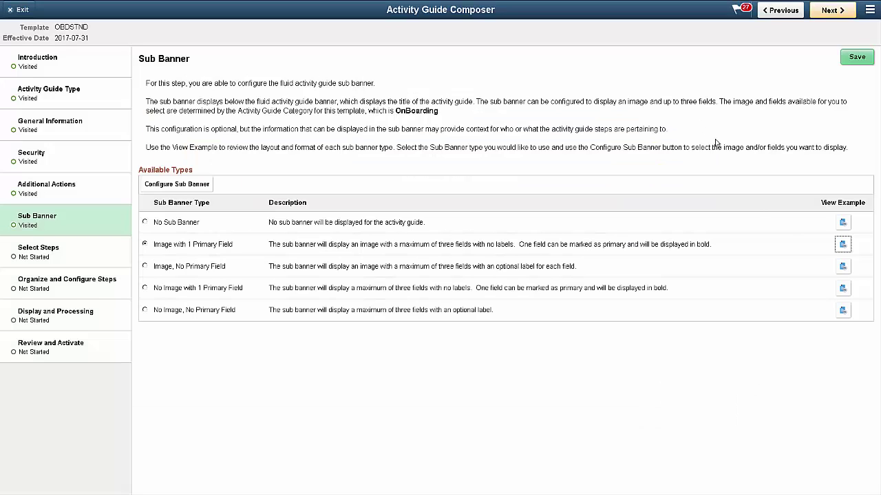
{"action": "left_click", "coordinate": [701, 120]}
{"action": "left_click", "coordinate": [841, 288]}
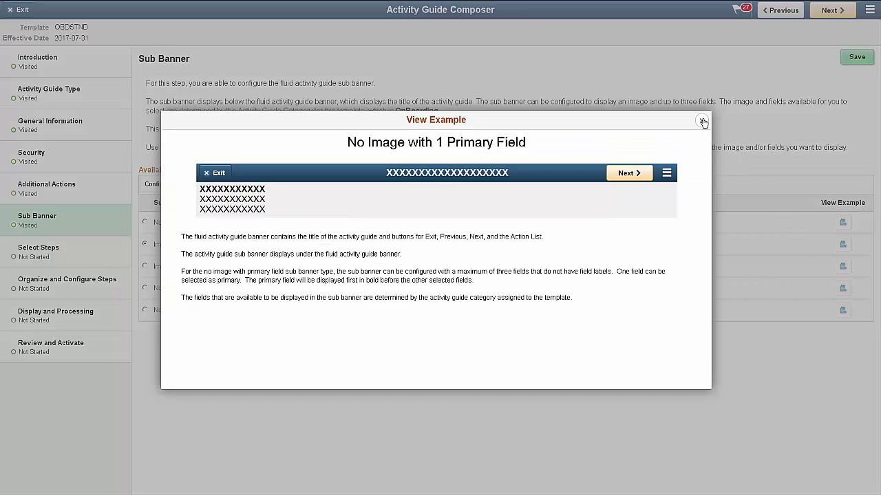
{"action": "left_click", "coordinate": [700, 121]}
{"action": "left_click", "coordinate": [108, 256]}
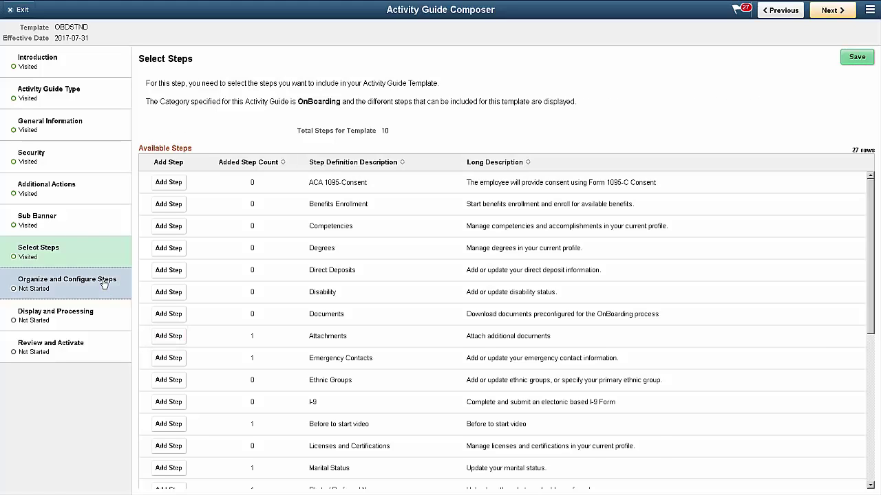
Step: Show the 11 organized steps, including the Personal Details group with six sub steps
{"action": "left_click", "coordinate": [104, 285]}
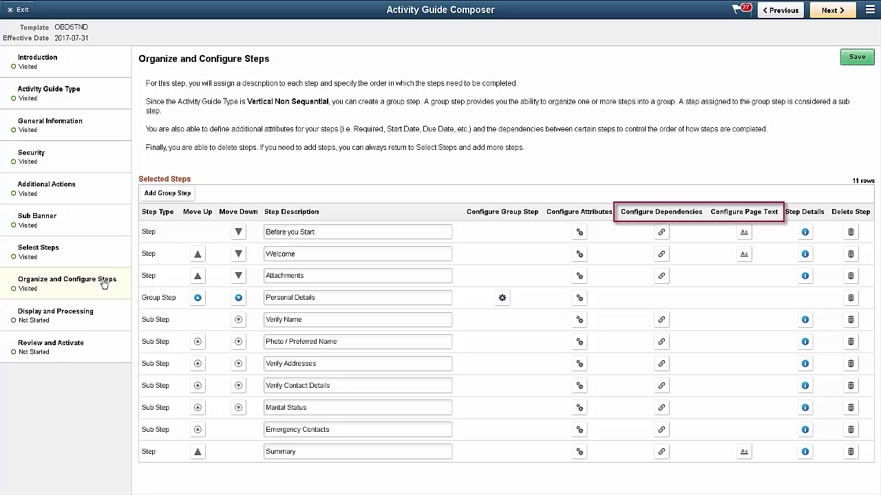
Step: Step through Display and Processing to Review and Activate, then exit to the templates list
{"action": "left_click", "coordinate": [93, 322]}
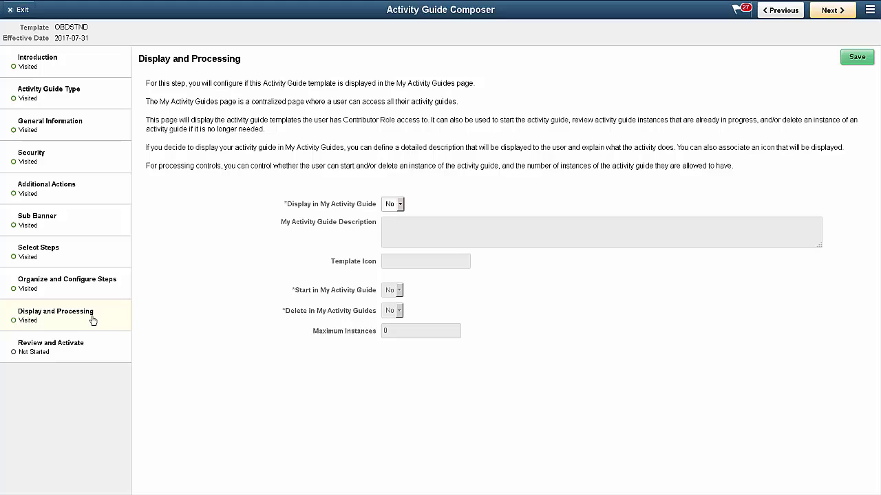
{"action": "left_click", "coordinate": [87, 355]}
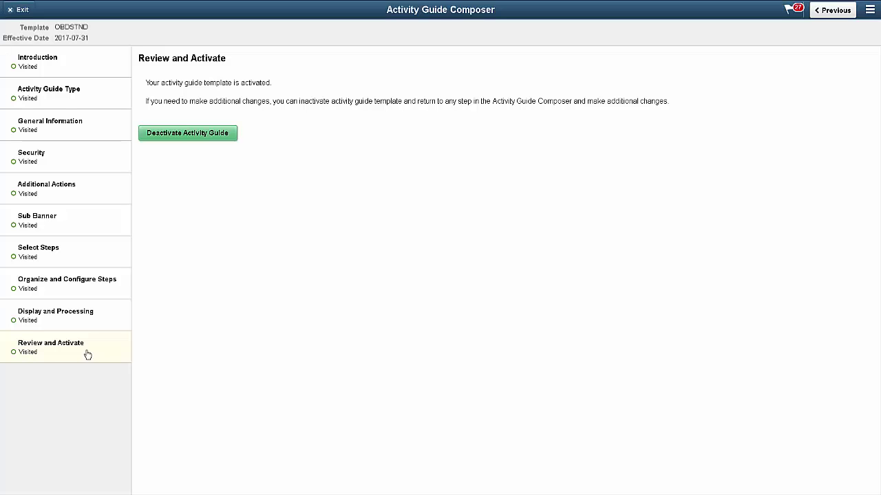
{"action": "left_click", "coordinate": [18, 10]}
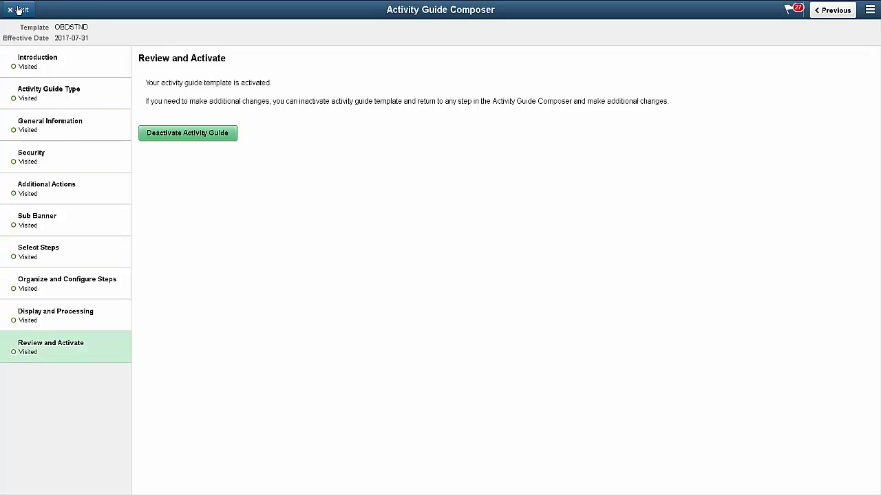
Step: Search Categories for Onboarding and view its EMPLID, EMPL_RCD, OPRID and derived context data
{"action": "left_click", "coordinate": [870, 10]}
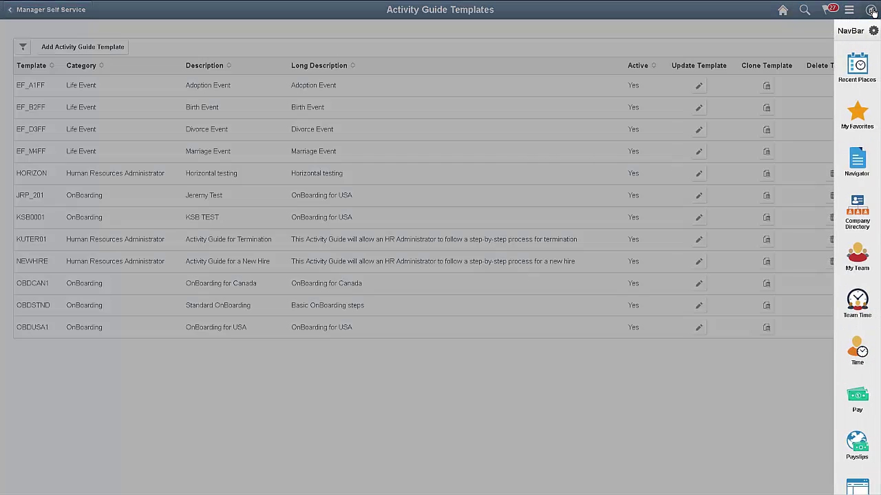
{"action": "left_click", "coordinate": [859, 160]}
{"action": "left_click", "coordinate": [858, 113]}
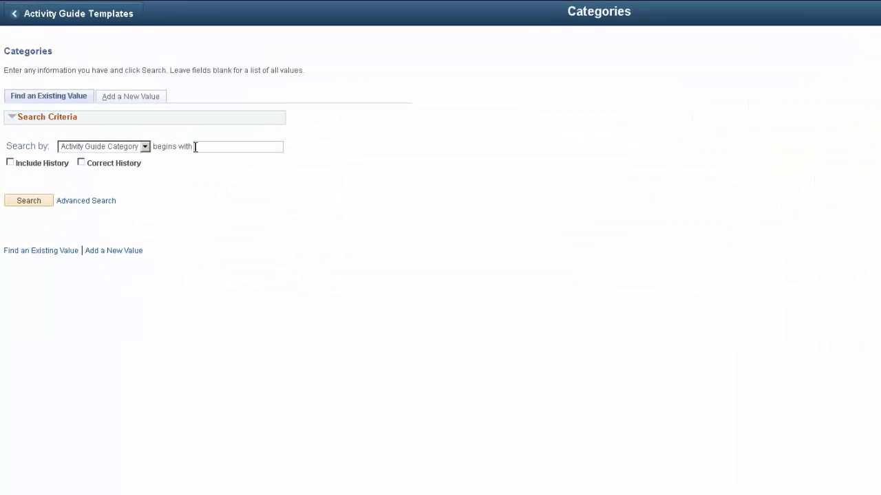
{"action": "type", "text": "Onboarding"}
{"action": "left_click", "coordinate": [40, 202]}
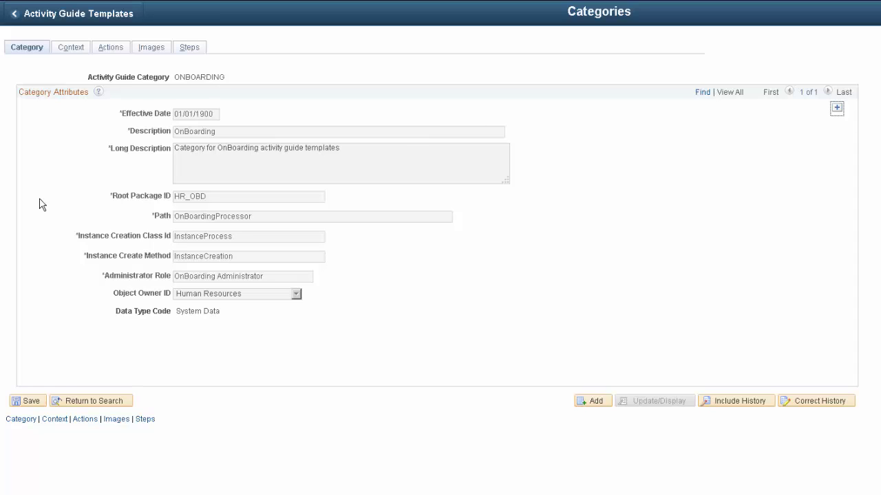
{"action": "left_click", "coordinate": [76, 50]}
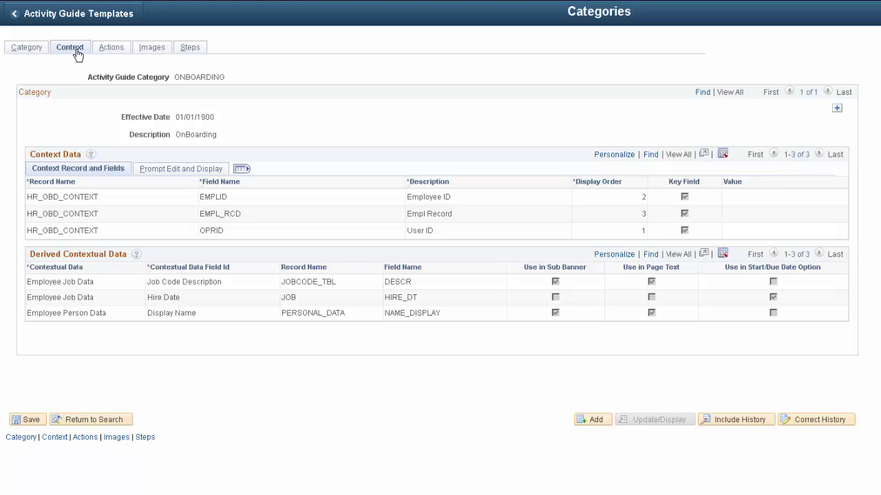
Step: Search Template Assignment for Test1 and view its OBDCAN1 and OBDSTND template assignments
{"action": "left_click", "coordinate": [871, 10]}
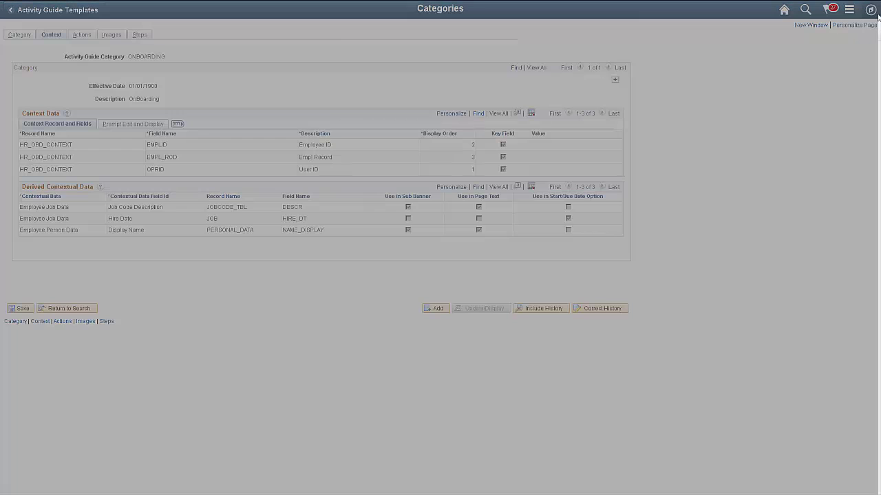
{"action": "left_click", "coordinate": [866, 155]}
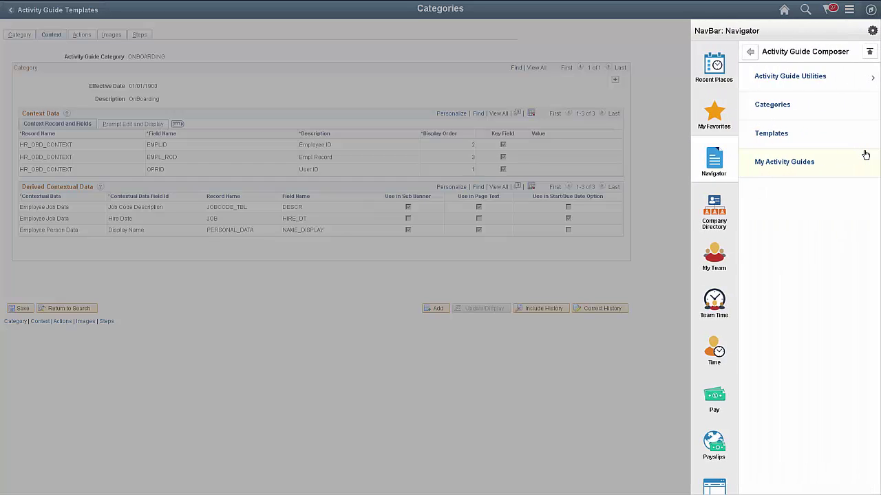
{"action": "left_click", "coordinate": [853, 77]}
{"action": "left_click", "coordinate": [842, 160]}
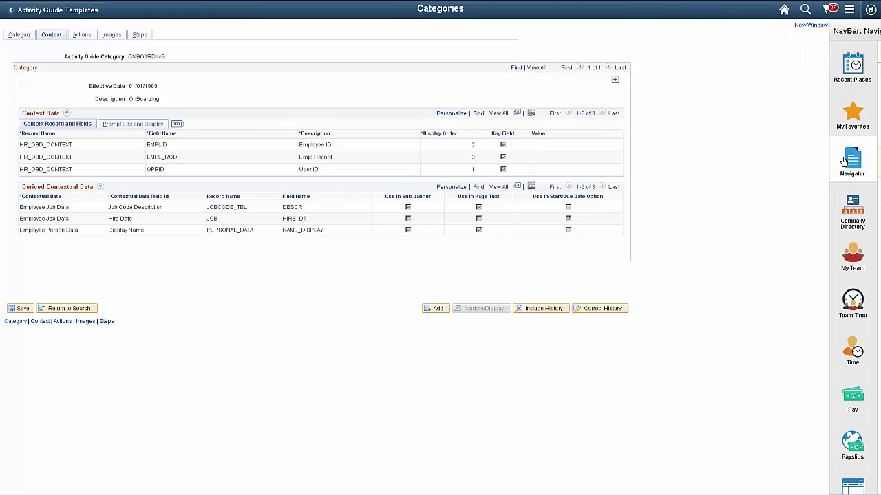
{"action": "left_click", "coordinate": [167, 106]}
{"action": "type", "text": "T"}
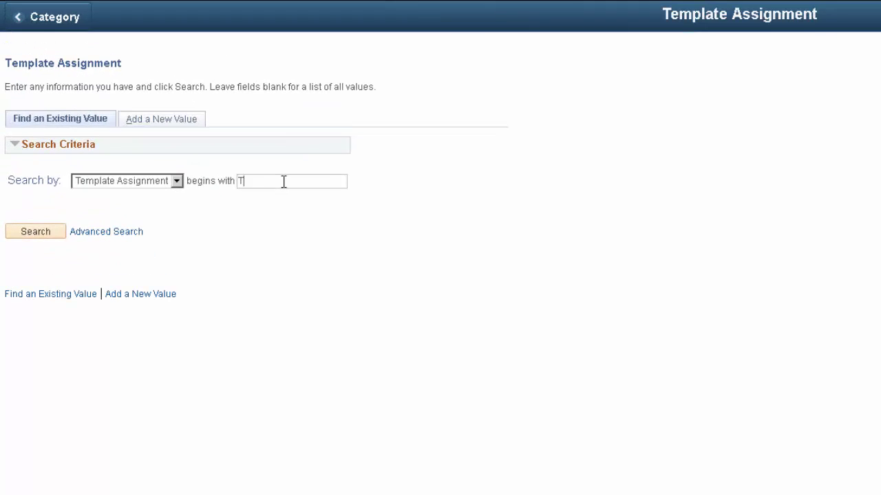
{"action": "type", "text": "est1"}
{"action": "left_click", "coordinate": [35, 233]}
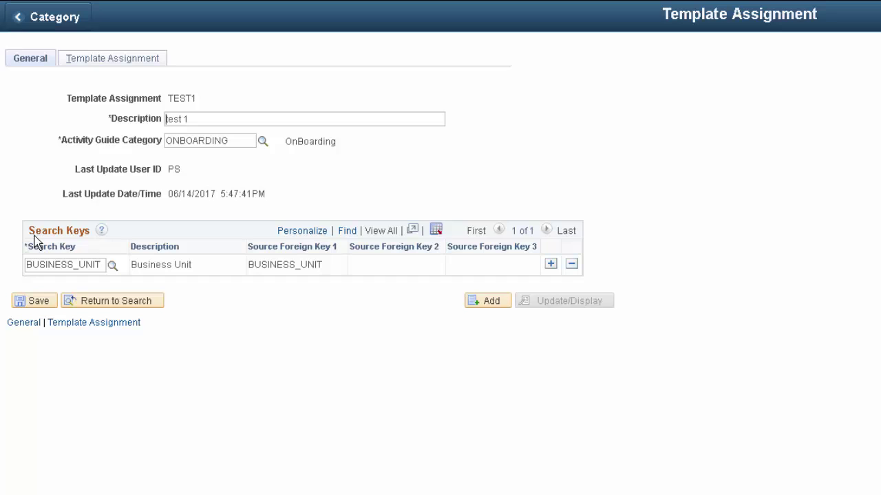
{"action": "left_click", "coordinate": [114, 60]}
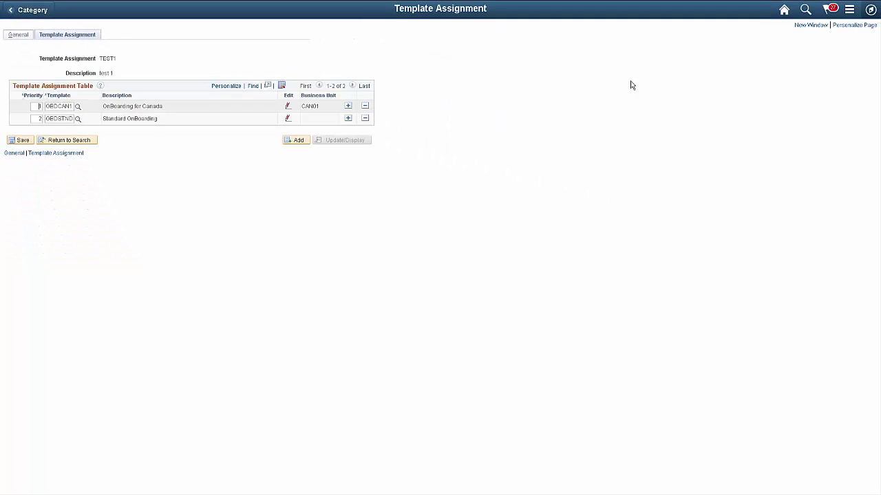
Step: Load ONBOARDINGTA on Test Template Assignment by looking up 'Onboarding'
{"action": "left_click", "coordinate": [870, 10]}
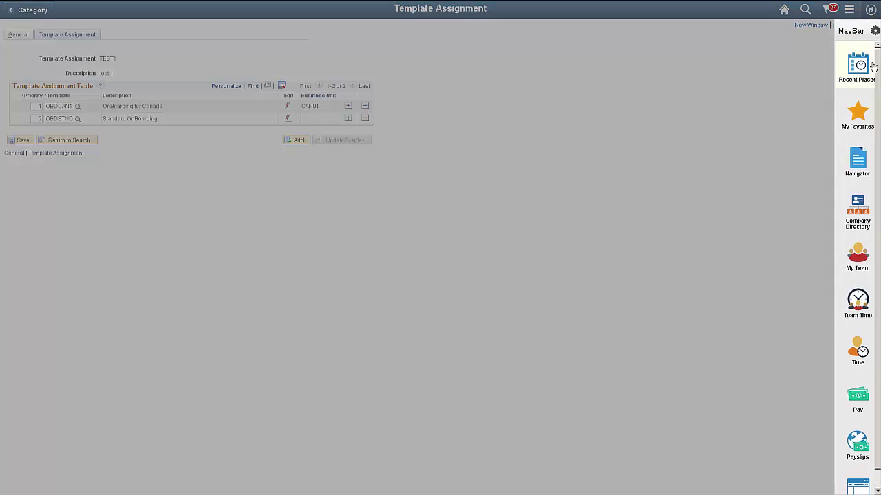
{"action": "left_click", "coordinate": [859, 154]}
{"action": "left_click", "coordinate": [856, 192]}
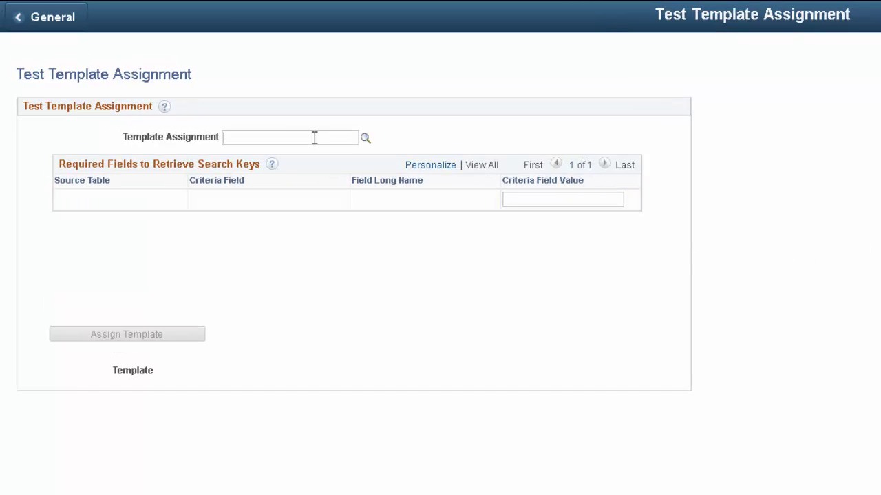
{"action": "type", "text": "Onboarding"}
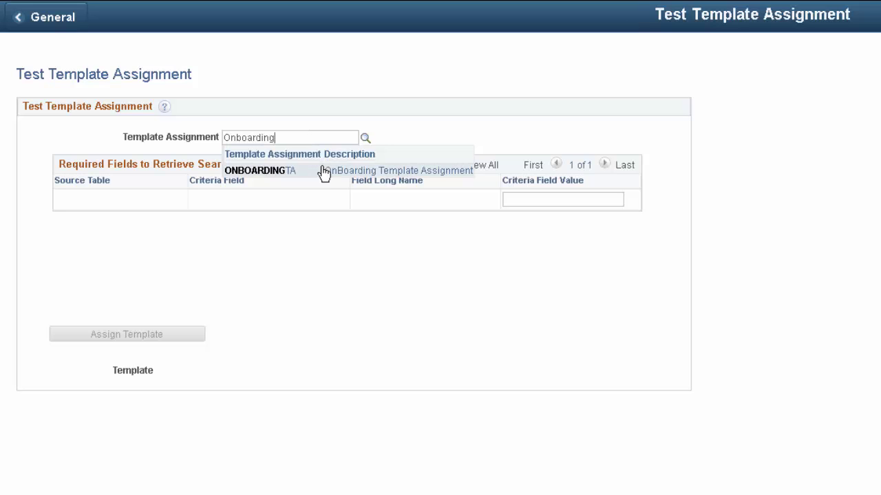
{"action": "left_click", "coordinate": [322, 171]}
{"action": "left_click", "coordinate": [212, 82]}
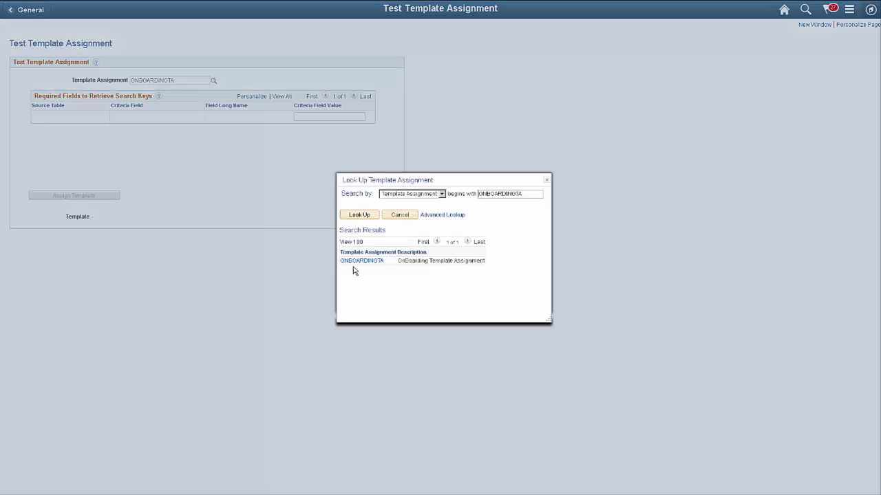
{"action": "left_click", "coordinate": [355, 264]}
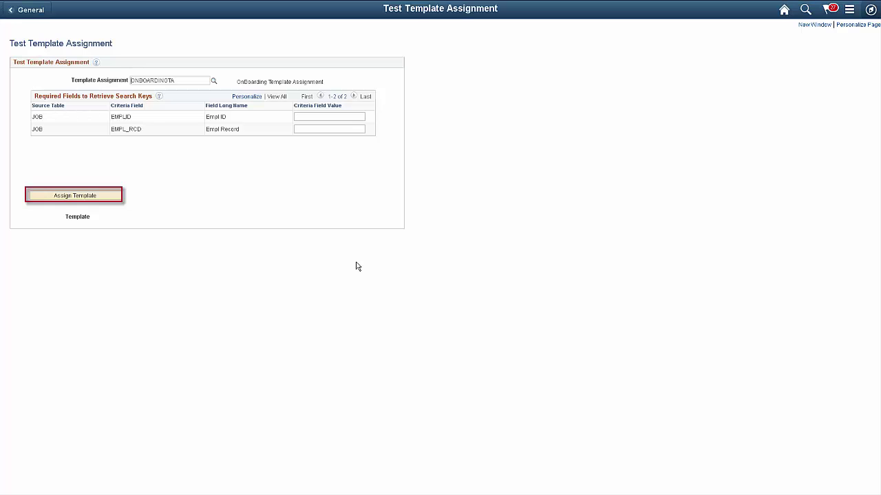
{"action": "left_click", "coordinate": [870, 8]}
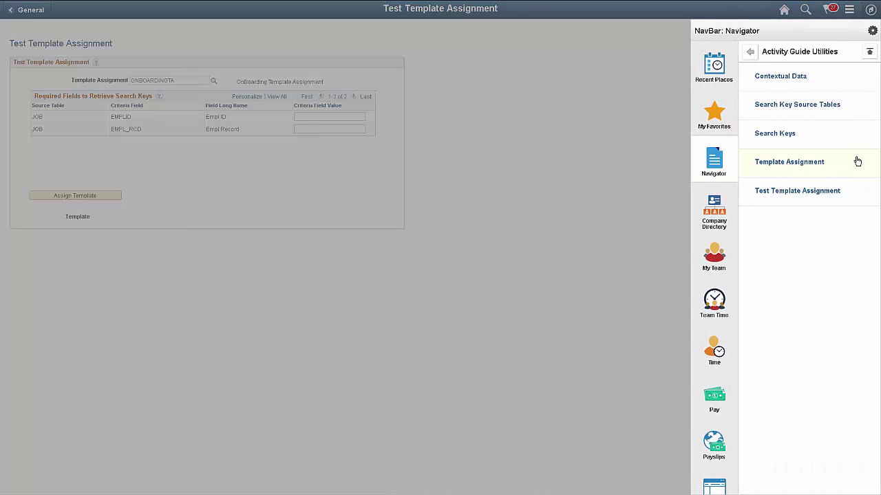
Step: Open My Activity Guides from the Activity Guide Composer menu, showing Activity Guide for Termination
{"action": "left_click", "coordinate": [750, 52]}
{"action": "left_click", "coordinate": [771, 161]}
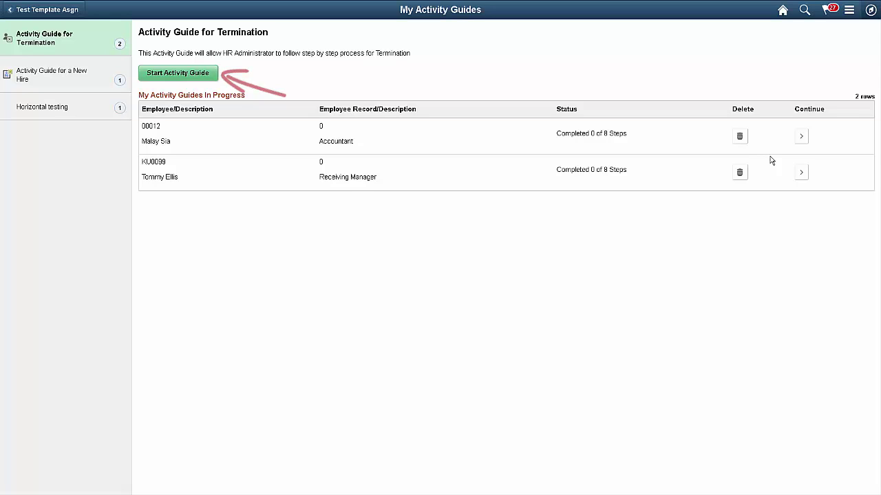
Step: Start a new termination activity guide for the chosen employee ID with Employee Record 0
{"action": "left_click", "coordinate": [213, 72]}
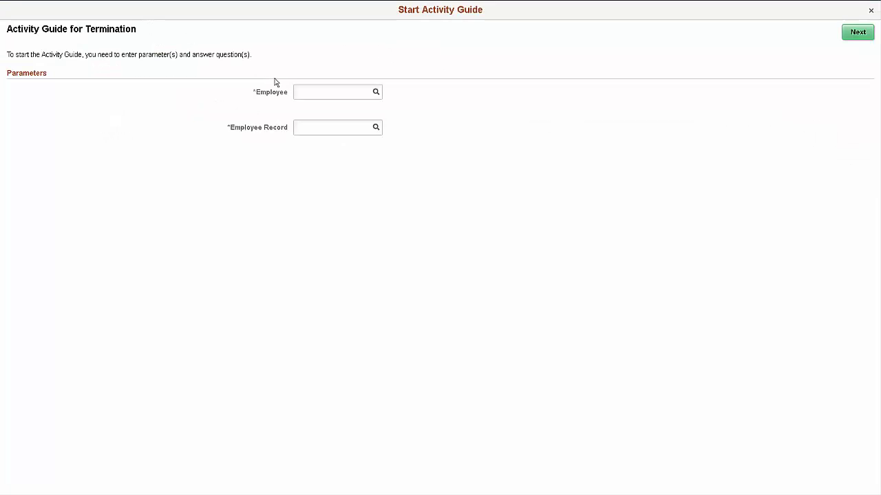
{"action": "left_click", "coordinate": [296, 92]}
{"action": "type", "text": "KU0003"}
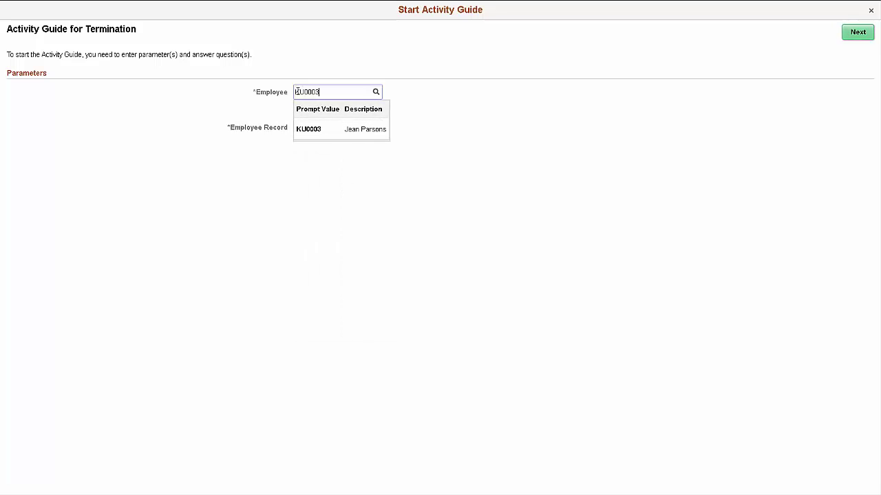
{"action": "left_click", "coordinate": [318, 130]}
{"action": "left_click", "coordinate": [318, 131]}
{"action": "type", "text": "0"}
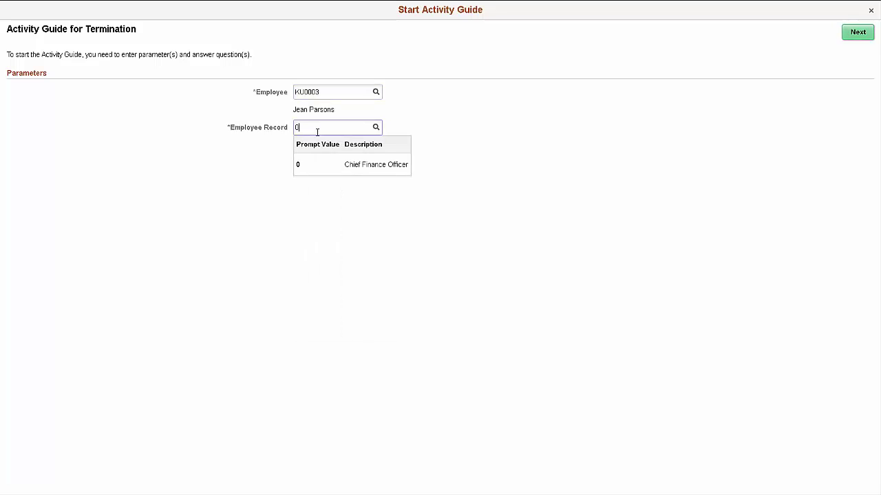
{"action": "left_click", "coordinate": [335, 165]}
Step: Answer Yes to verifying email and mailing addresses and launch the termination guide
{"action": "left_click", "coordinate": [850, 38]}
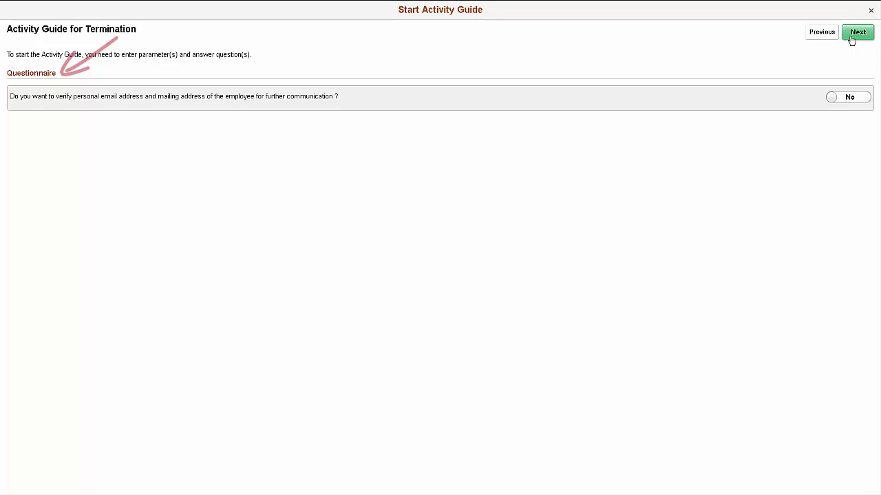
{"action": "left_click", "coordinate": [857, 101]}
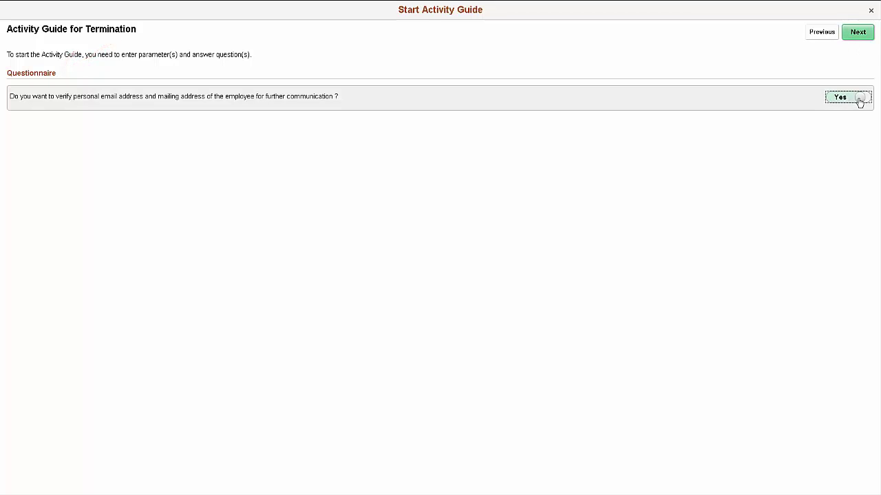
{"action": "left_click", "coordinate": [857, 34]}
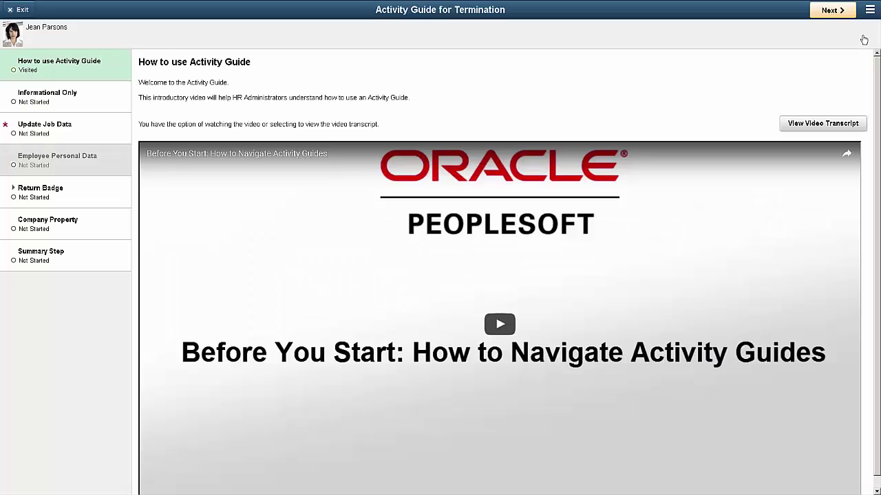